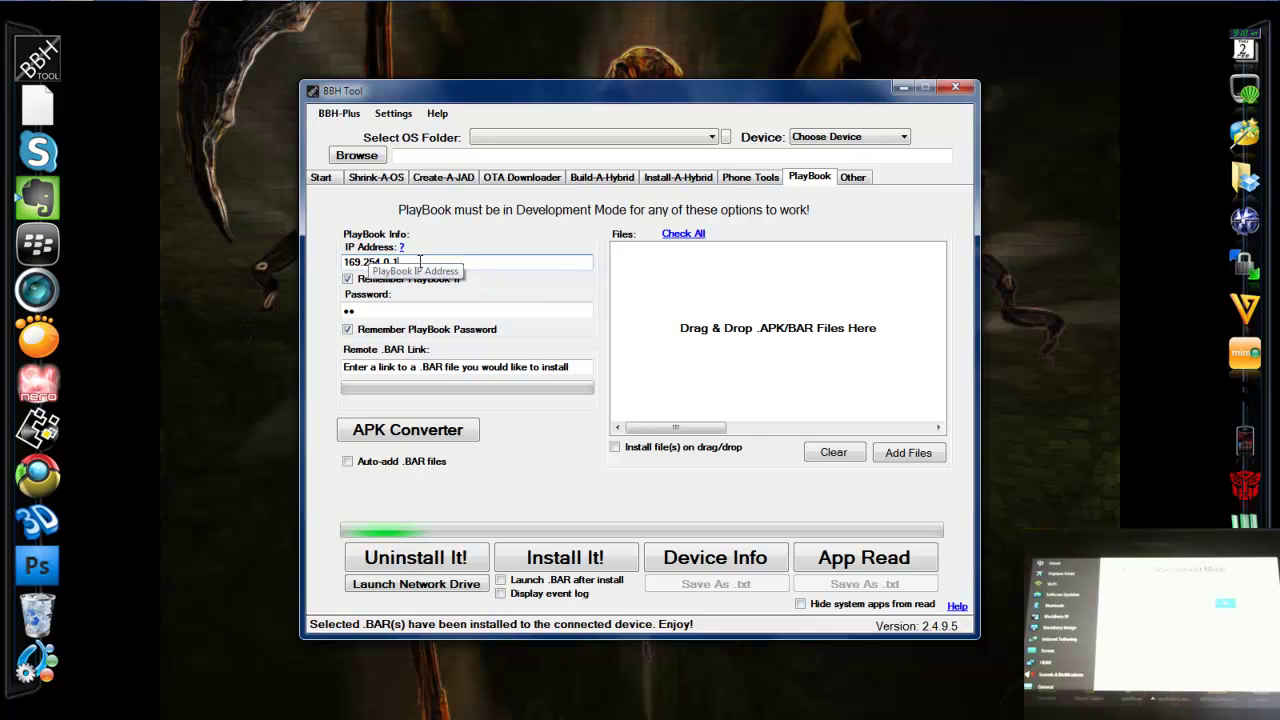
- Add dgen-1_0_0_1.bar from G:\Downloads to the Files list and tick it for installation
{"action": "left_click", "coordinate": [373, 310]}
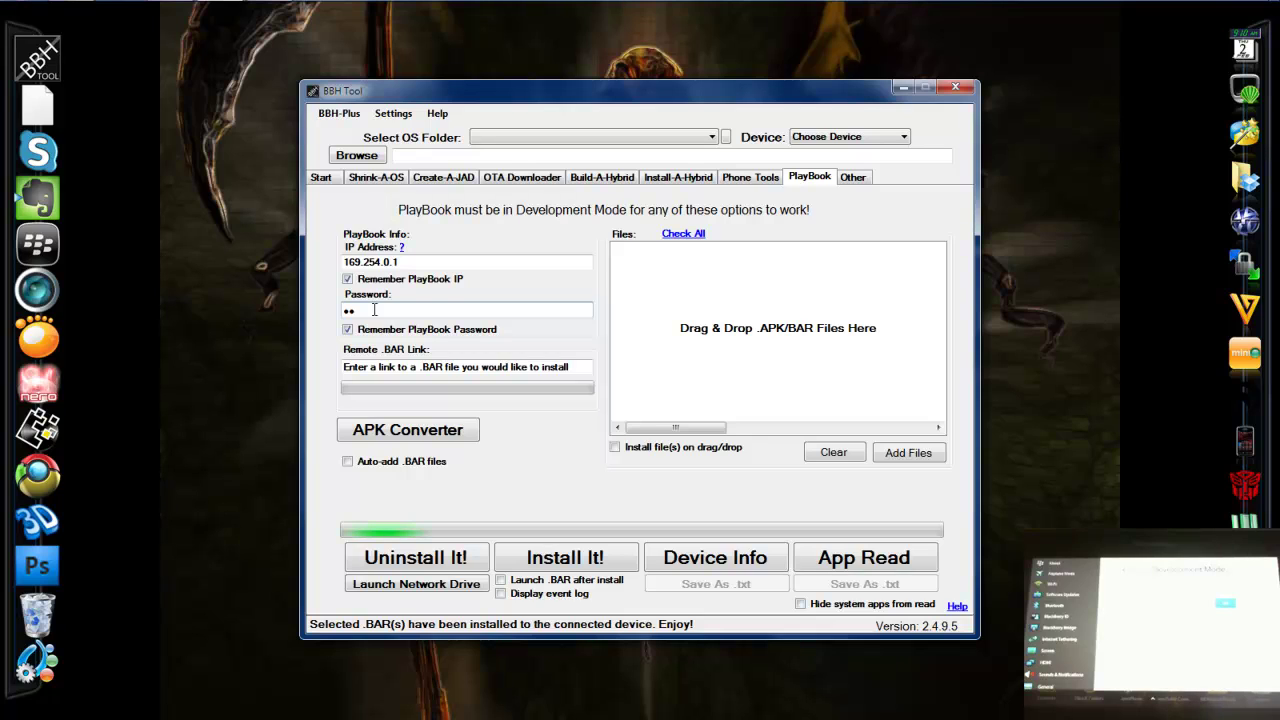
{"action": "left_click", "coordinate": [906, 453]}
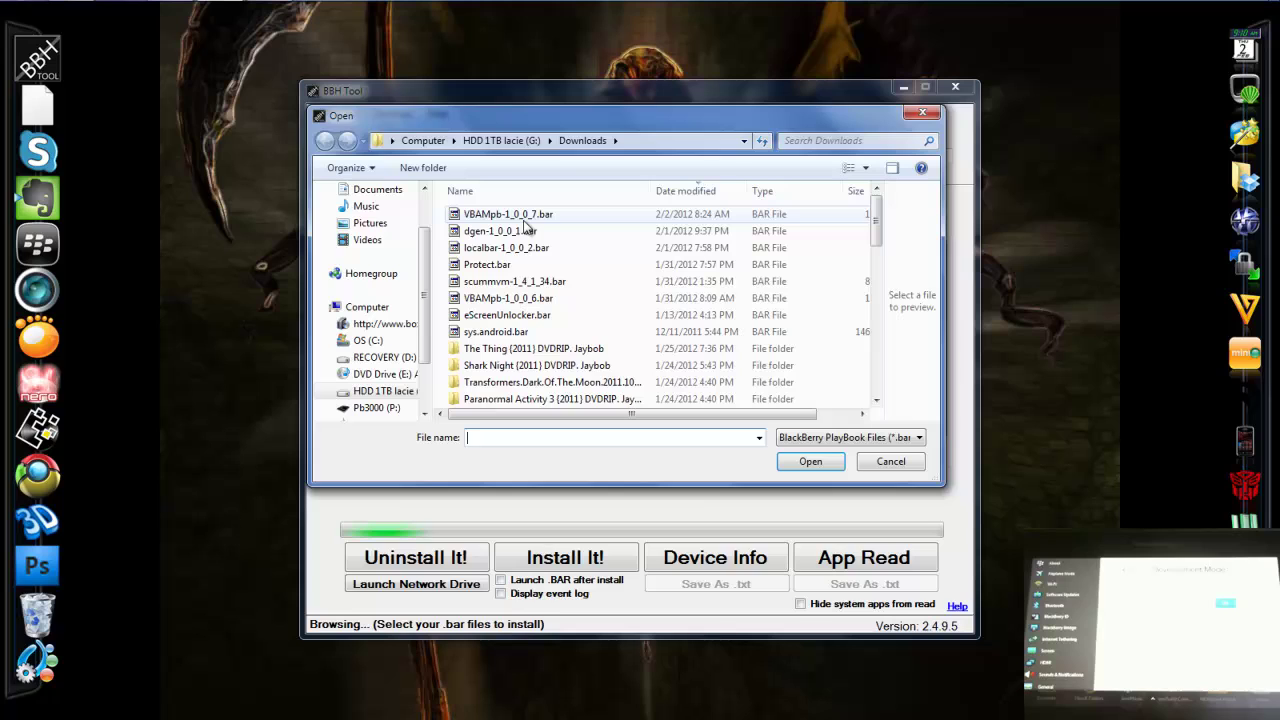
{"action": "left_click", "coordinate": [471, 234]}
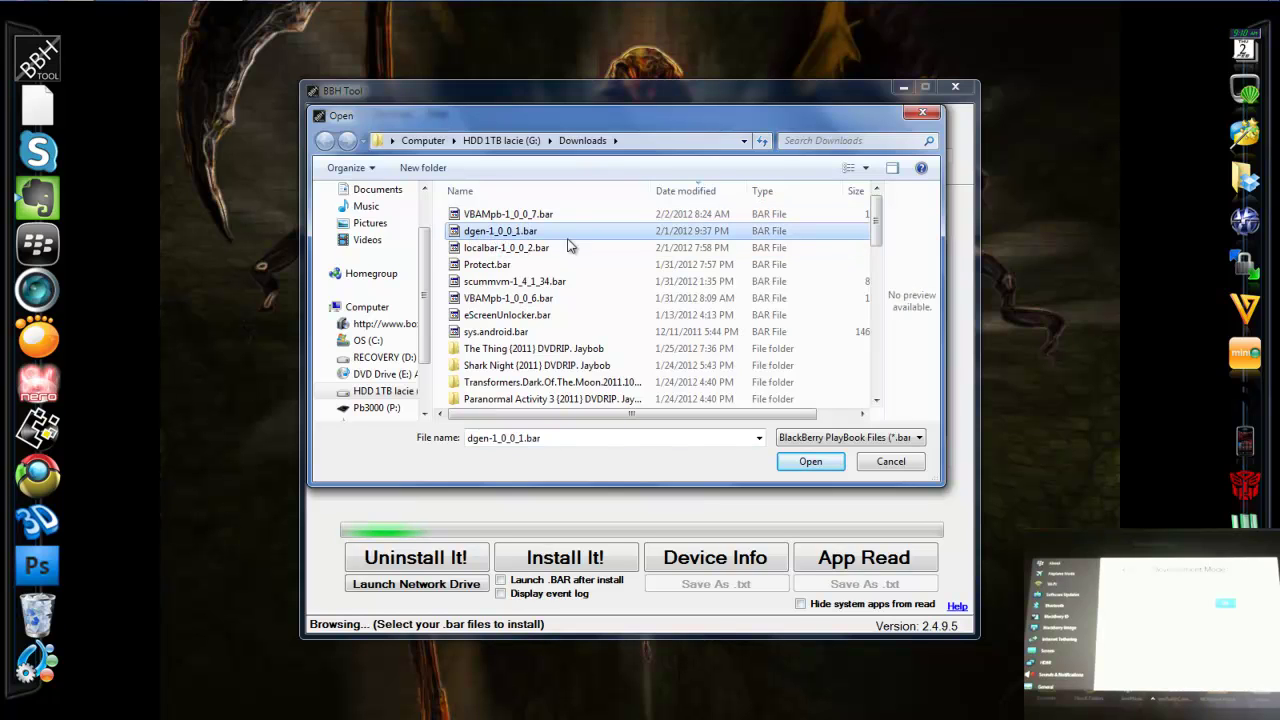
{"action": "left_click", "coordinate": [818, 463]}
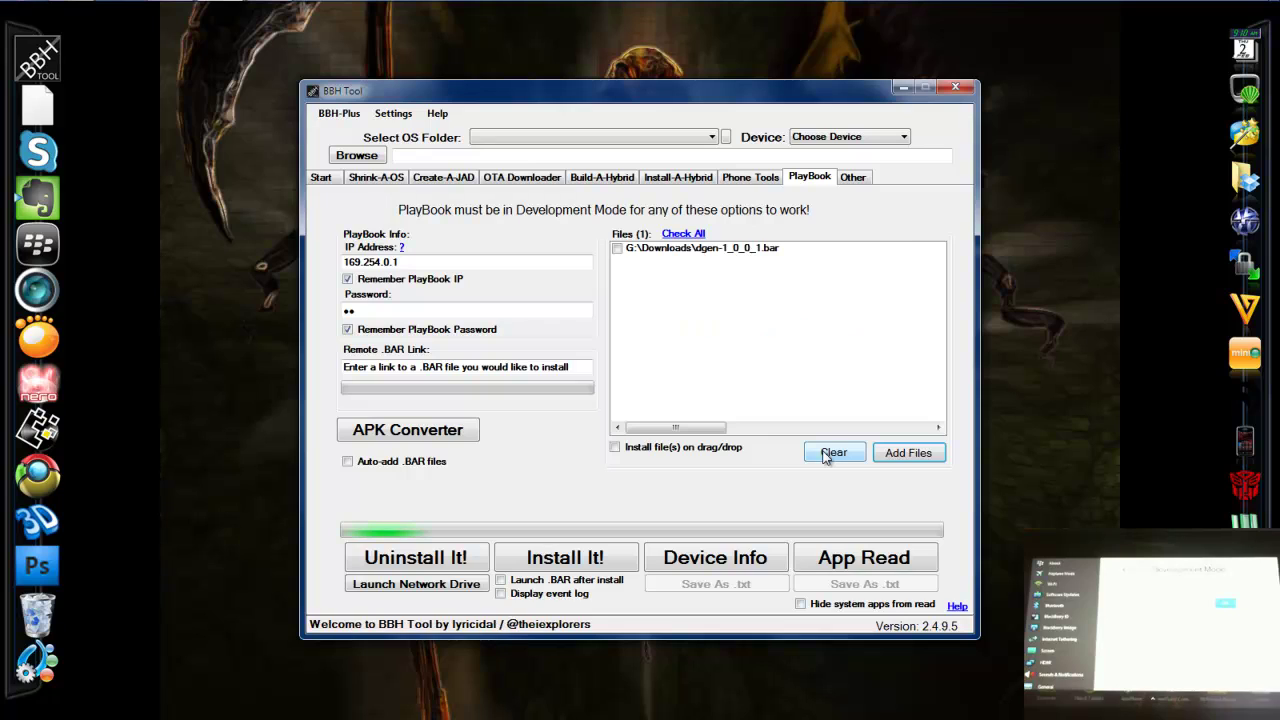
{"action": "left_click", "coordinate": [618, 249]}
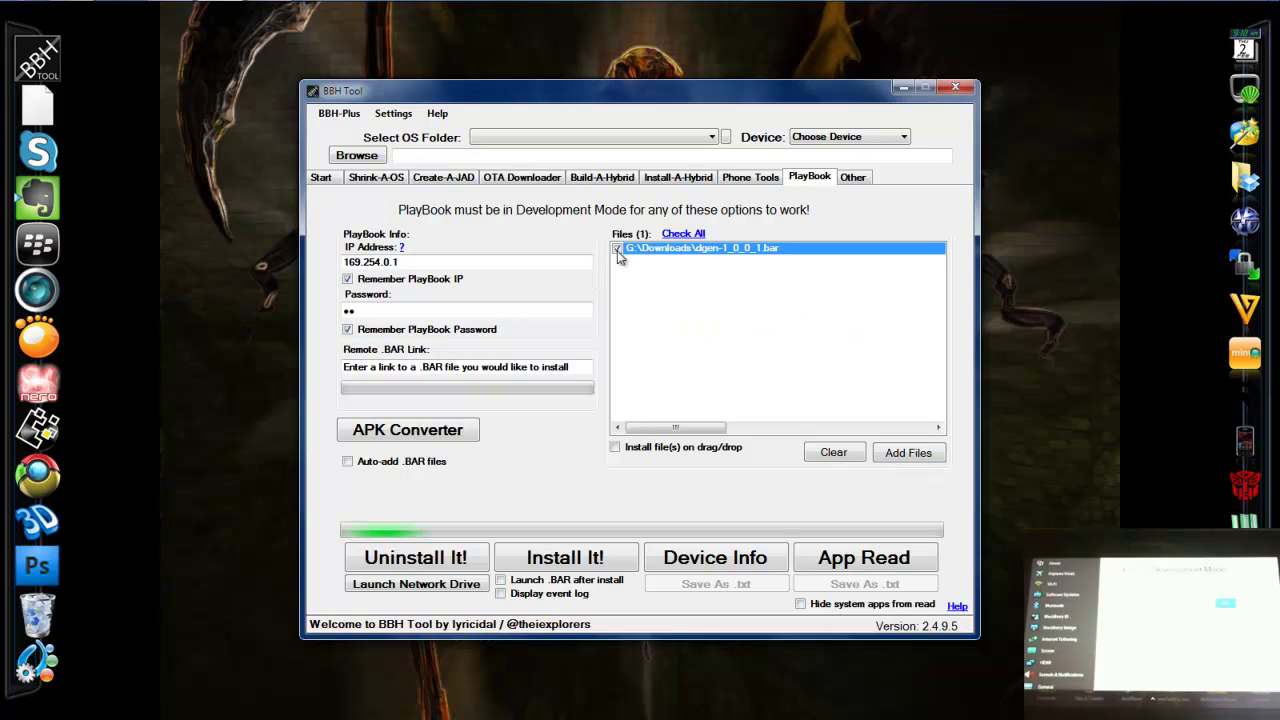
- Install the ticked dgen-1_0_0_1.bar to the PlayBook and wait for the installed confirmation
{"action": "left_click", "coordinate": [566, 569]}
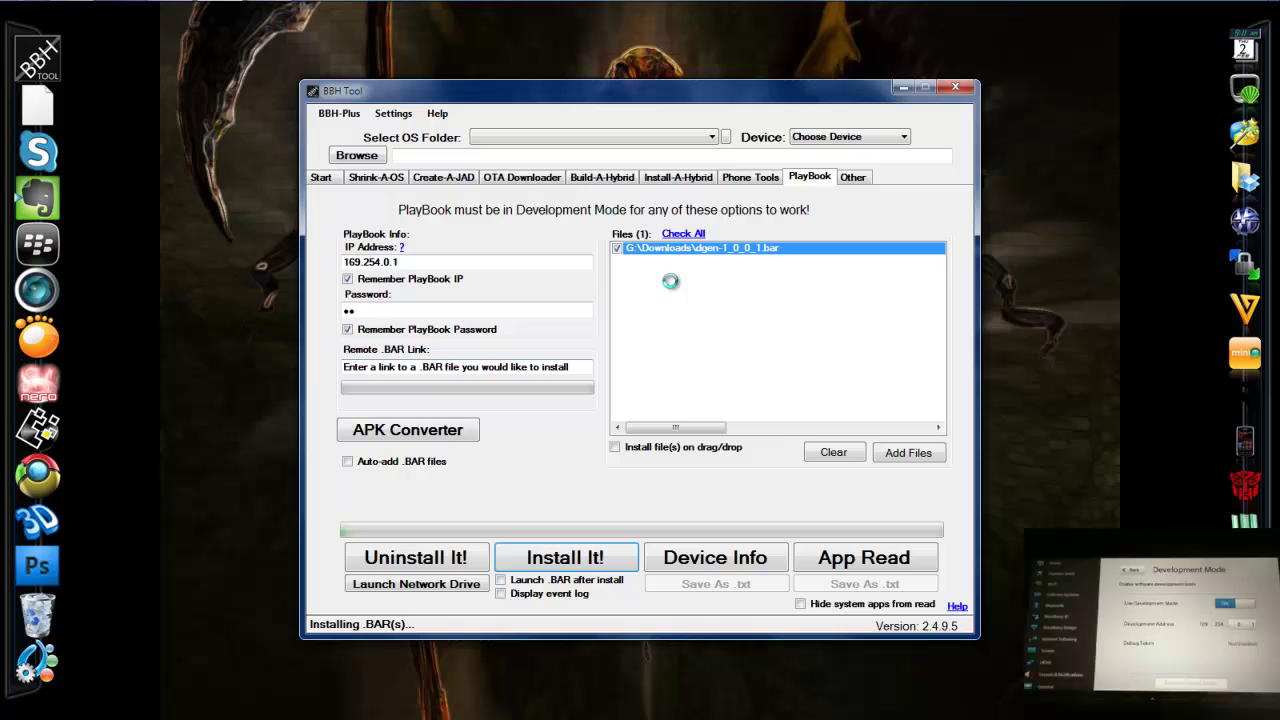
{"action": "mouse_move", "coordinate": [272, 12]}
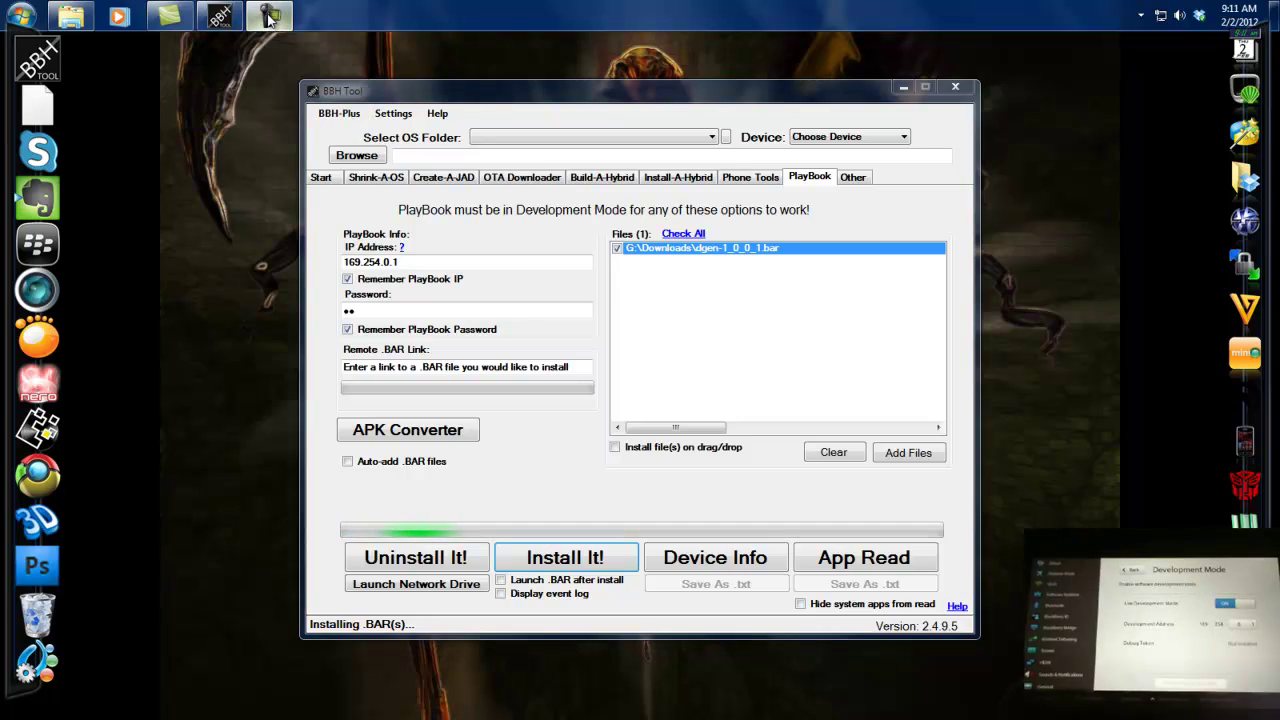
{"action": "left_click", "coordinate": [270, 16]}
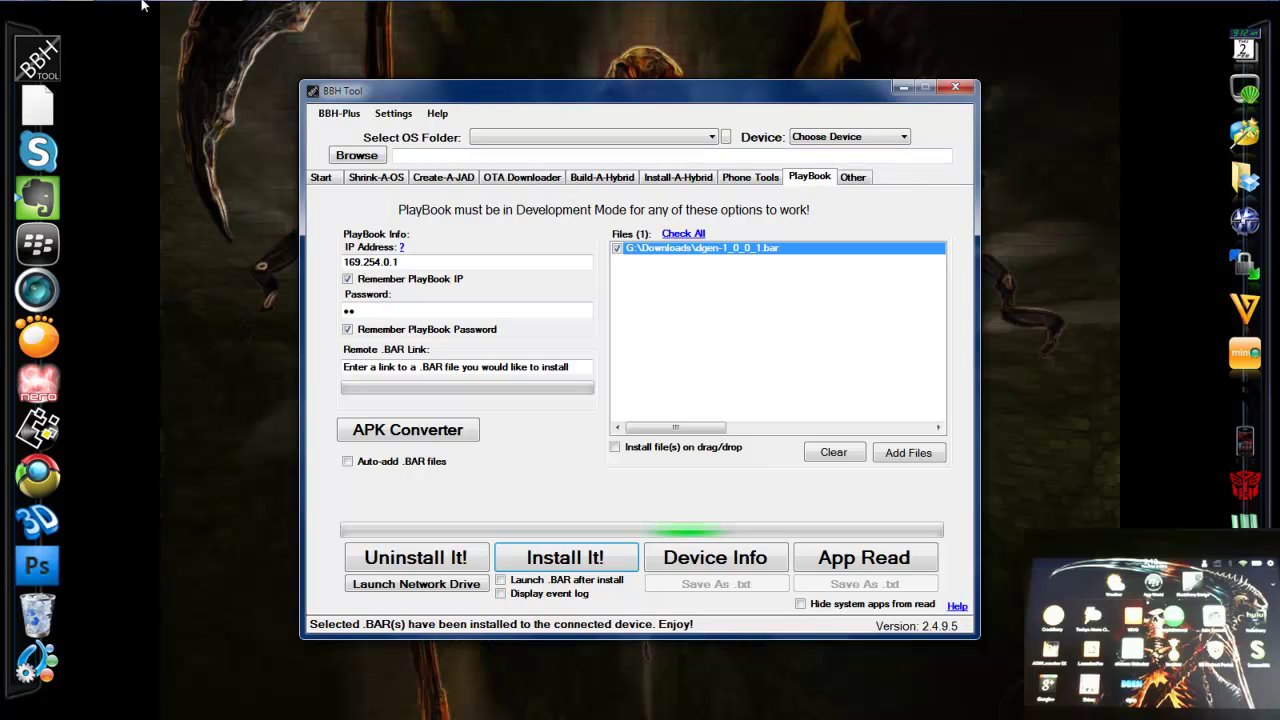
- Open a file window and browse to G:\Black Berry\Playbook\Roms and maps\sega
{"action": "mouse_move", "coordinate": [143, 4]}
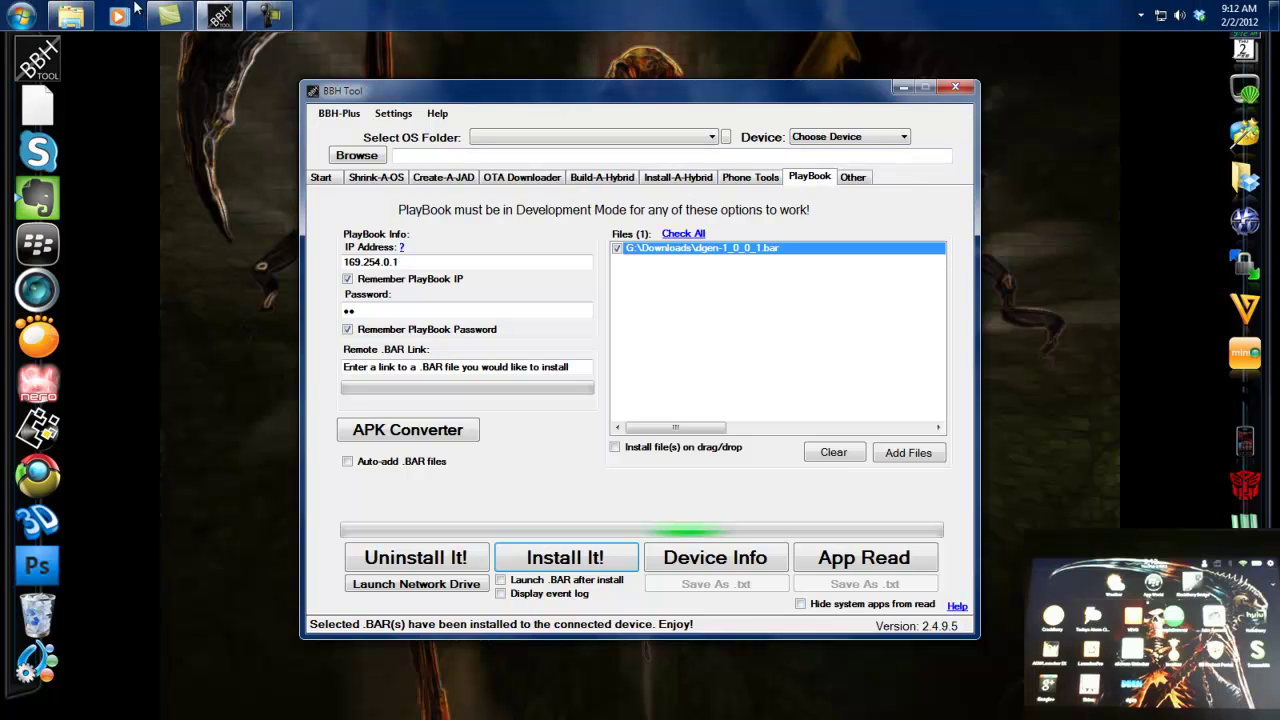
{"action": "left_click", "coordinate": [83, 18]}
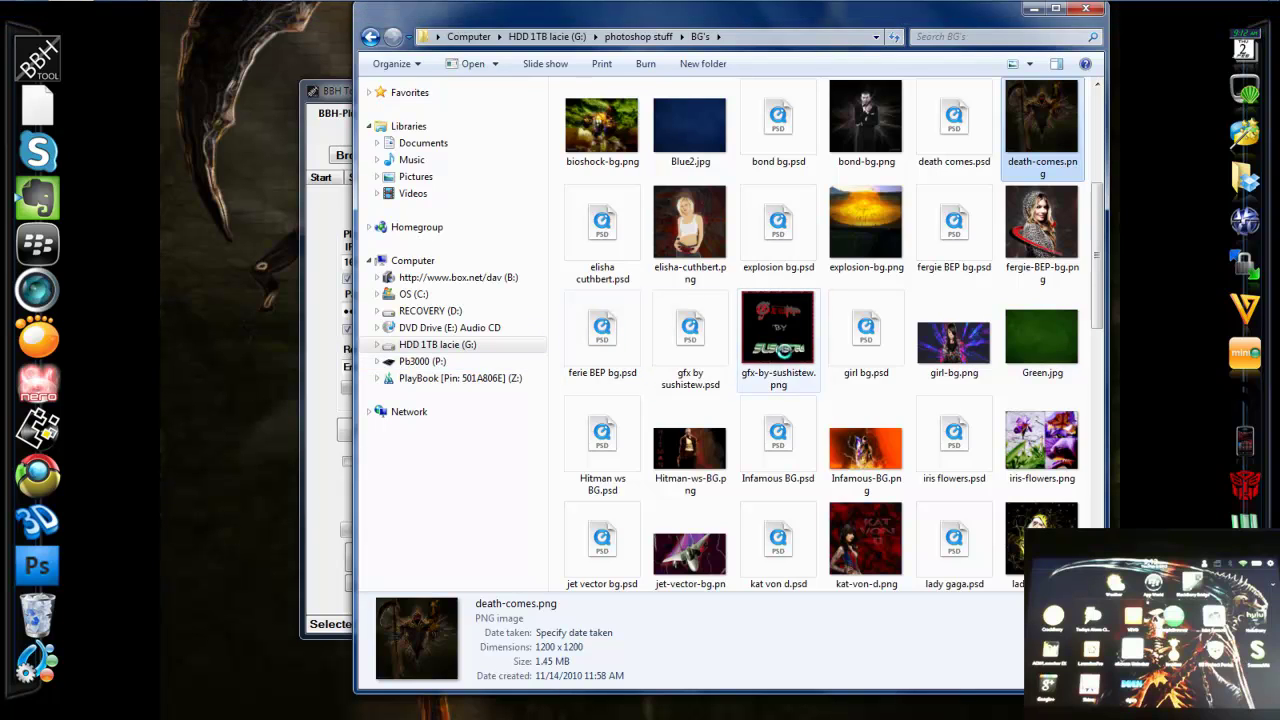
{"action": "key", "text": "BackSpace"}
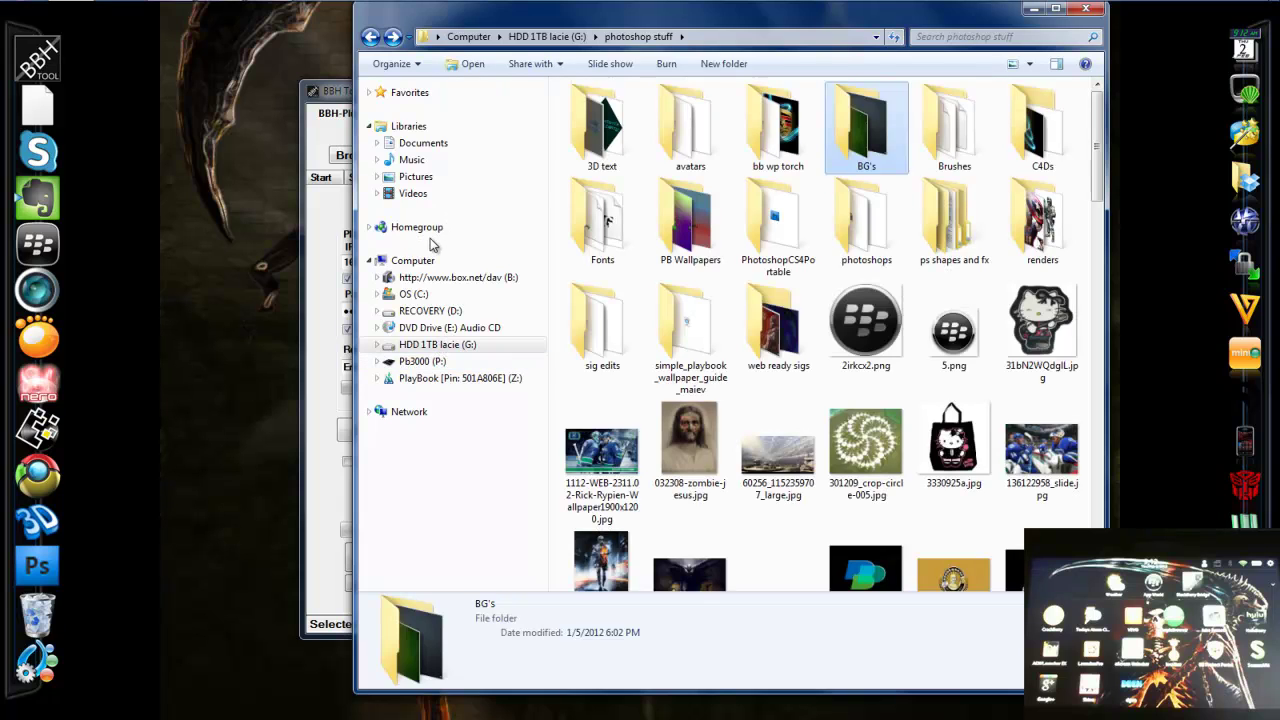
{"action": "left_click", "coordinate": [432, 344]}
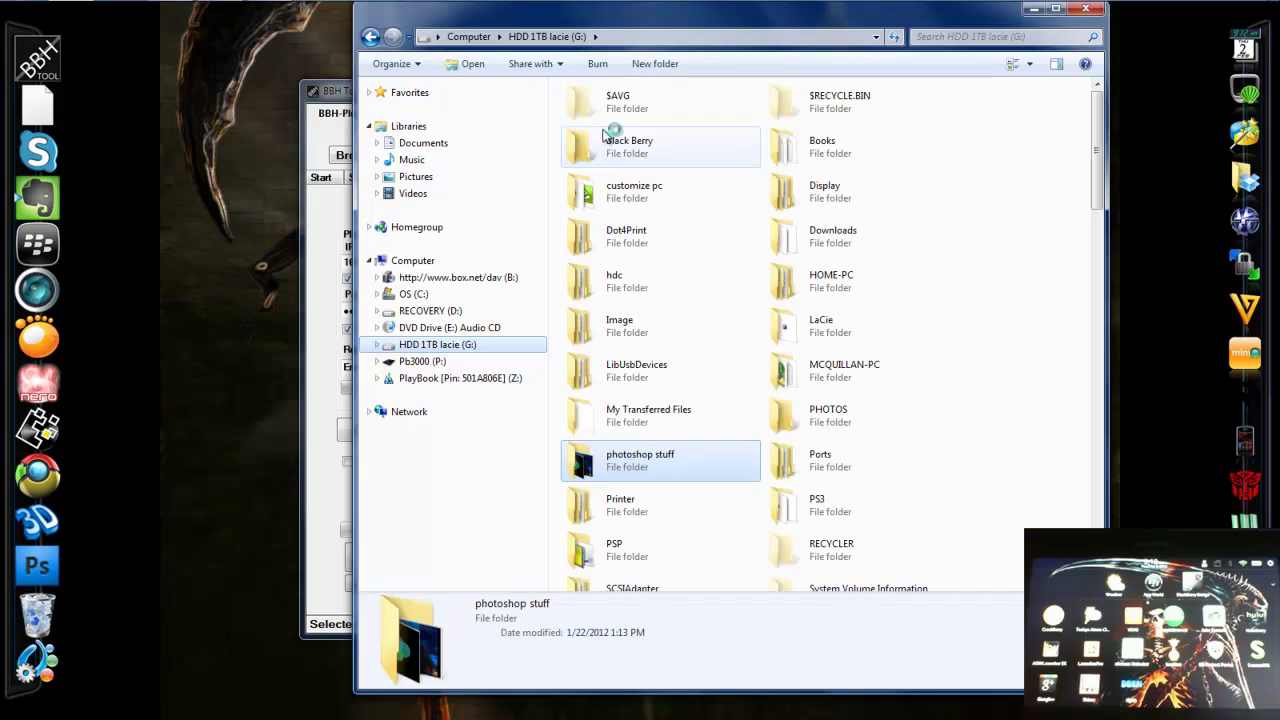
{"action": "left_click", "coordinate": [627, 141]}
{"action": "double_click", "coordinate": [627, 141]}
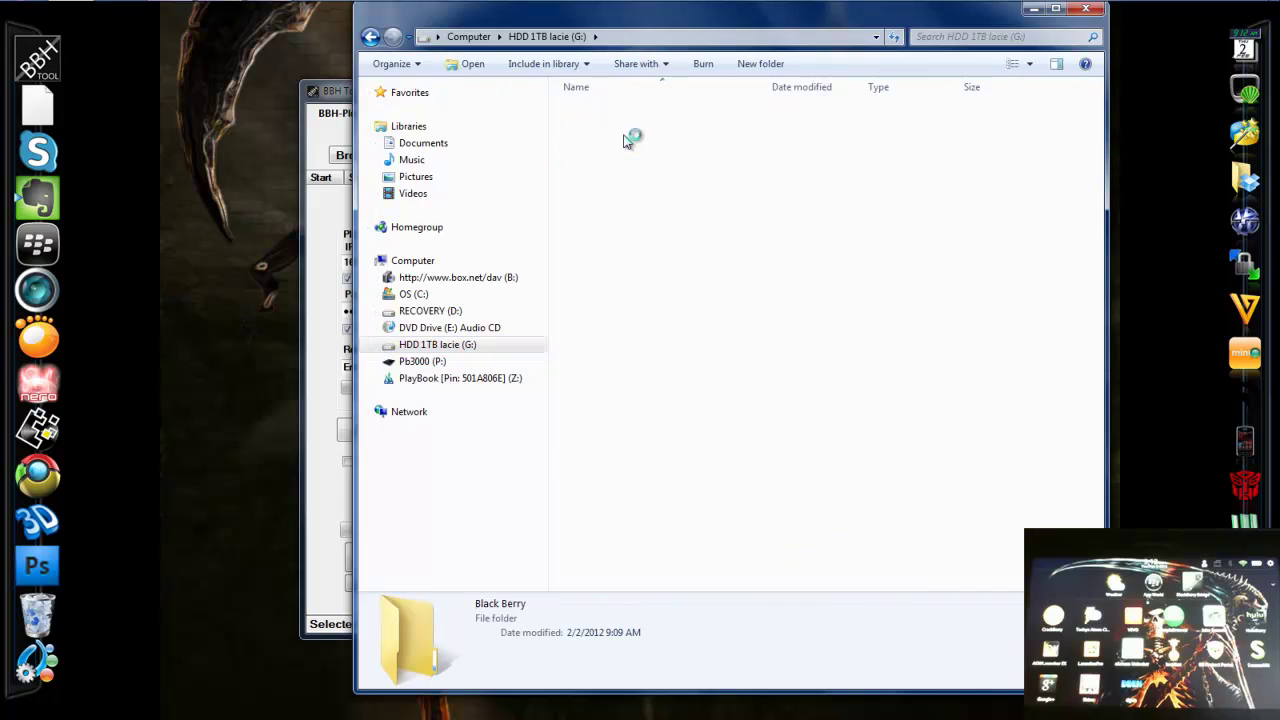
{"action": "left_click", "coordinate": [605, 229]}
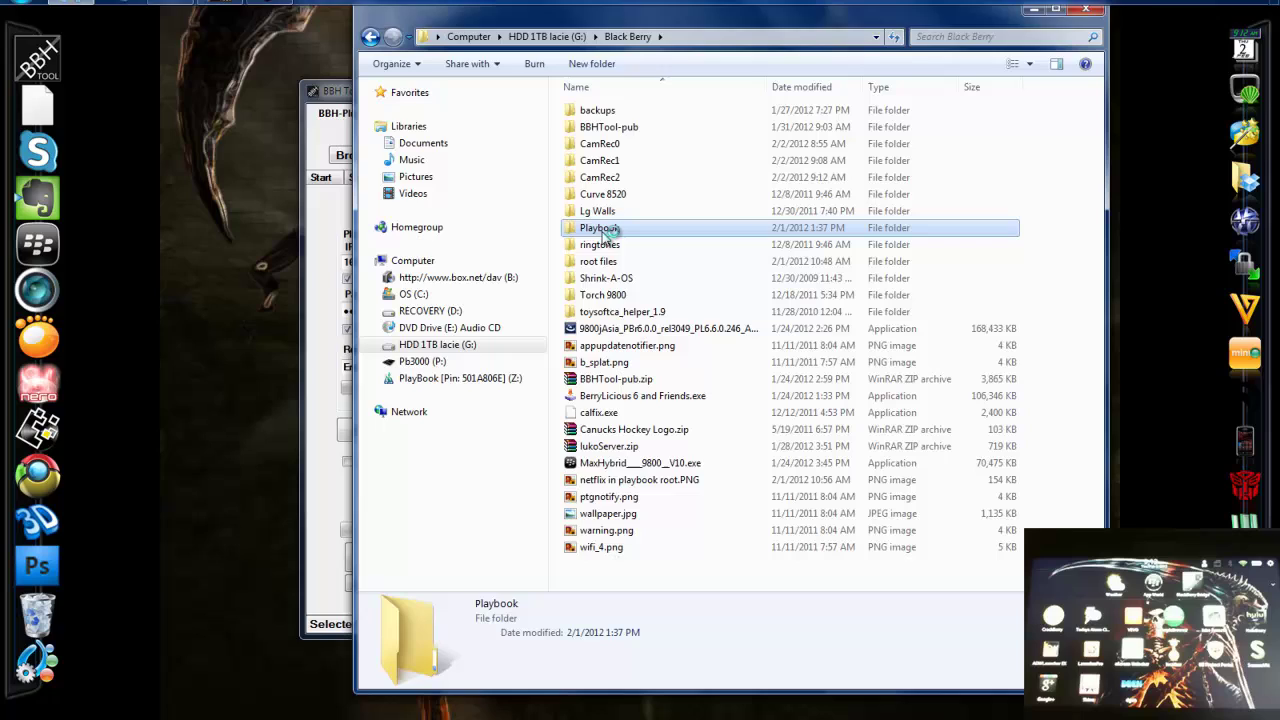
{"action": "double_click", "coordinate": [606, 232]}
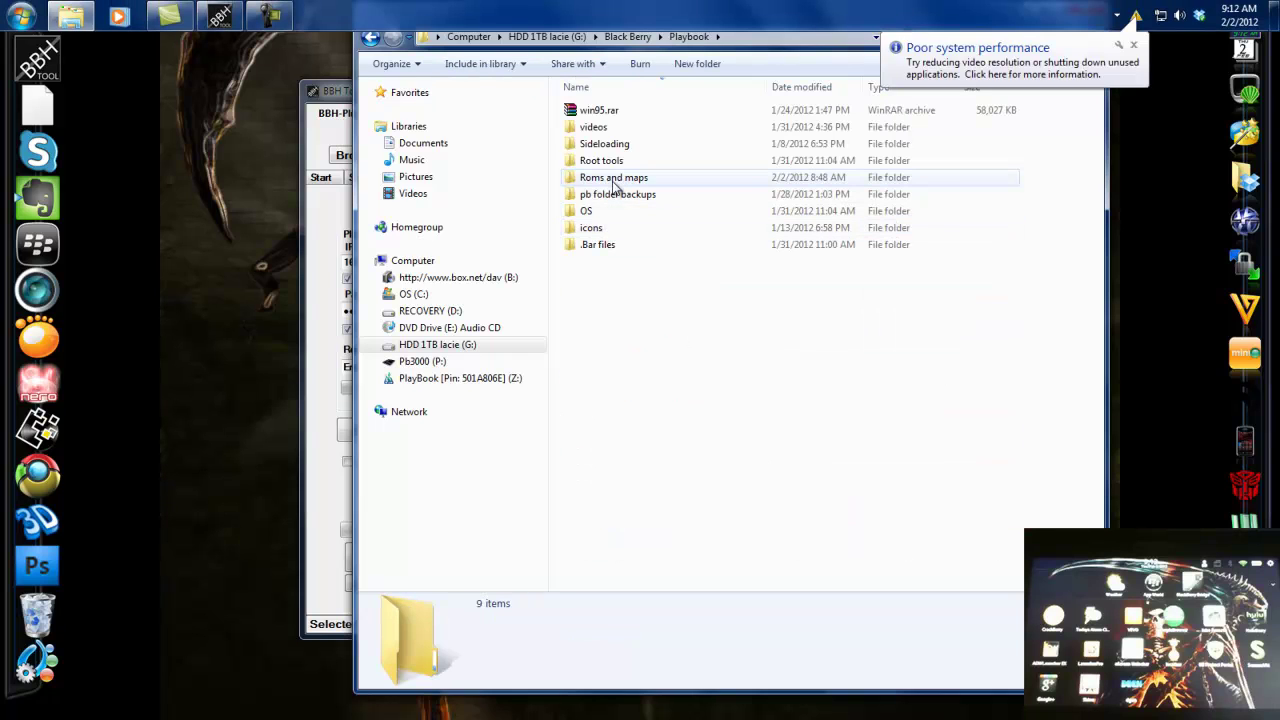
{"action": "left_click", "coordinate": [614, 185]}
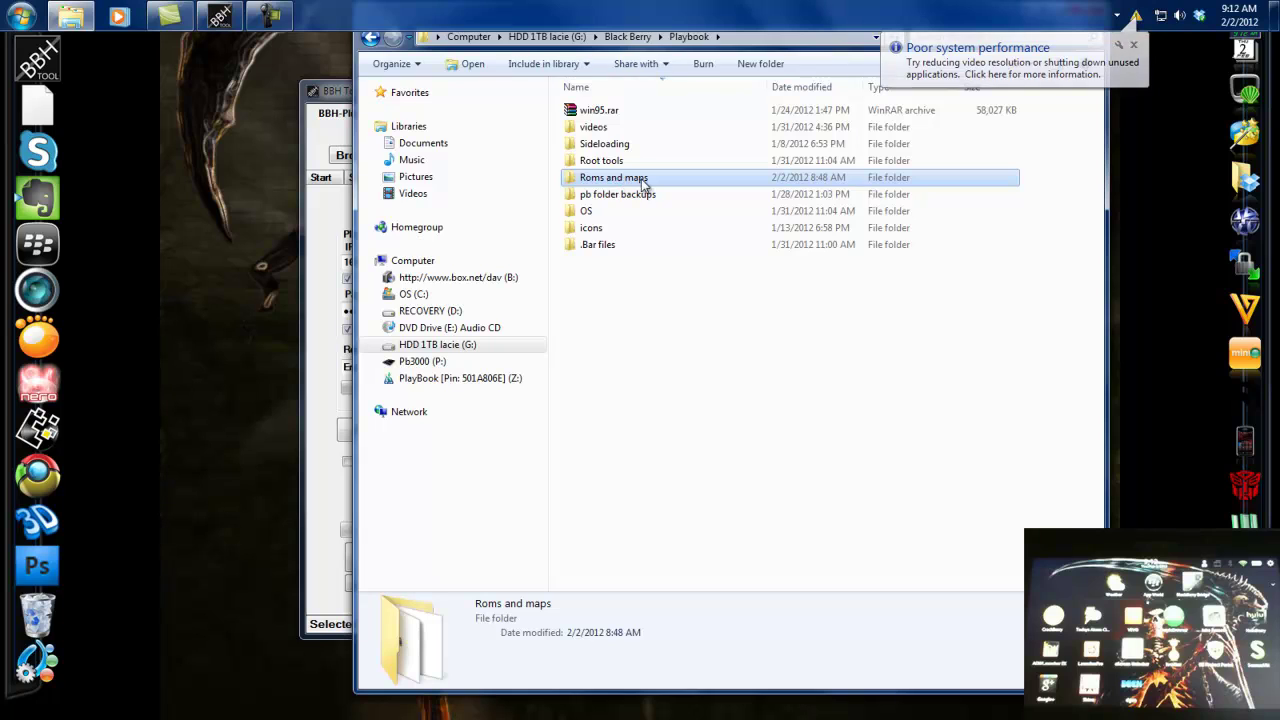
{"action": "double_click", "coordinate": [643, 183]}
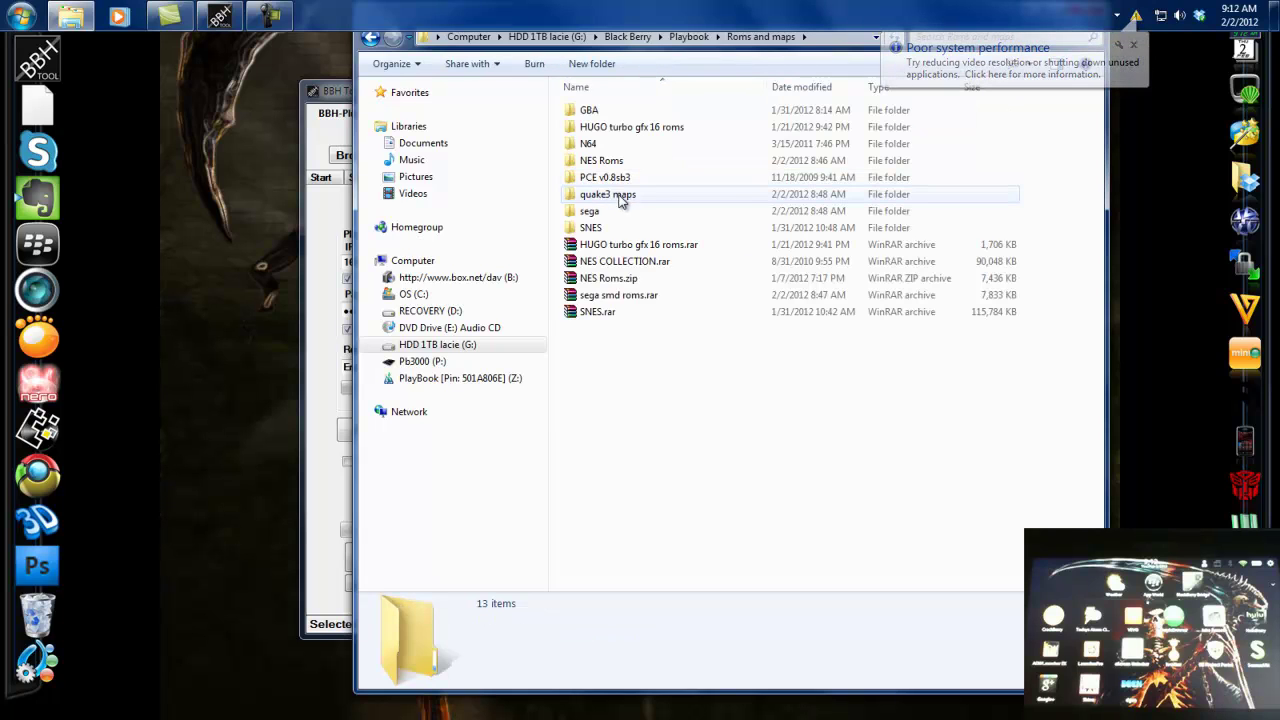
{"action": "left_click", "coordinate": [608, 214]}
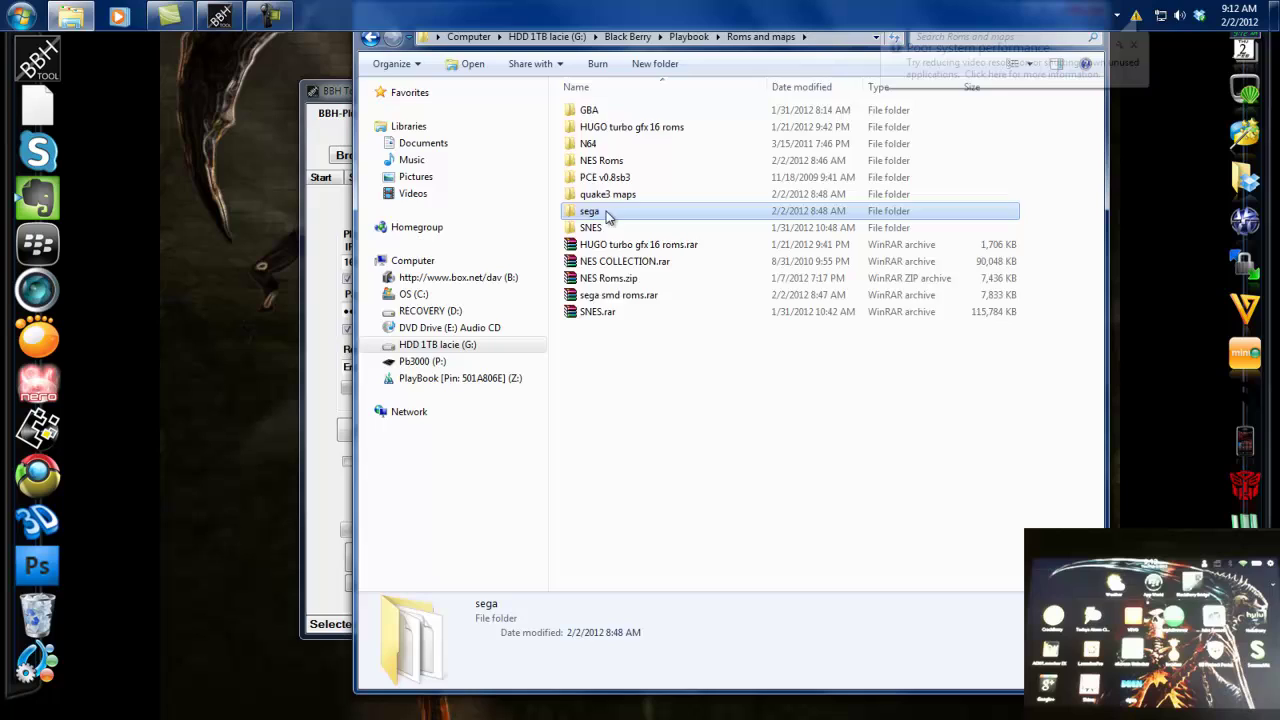
{"action": "double_click", "coordinate": [608, 214]}
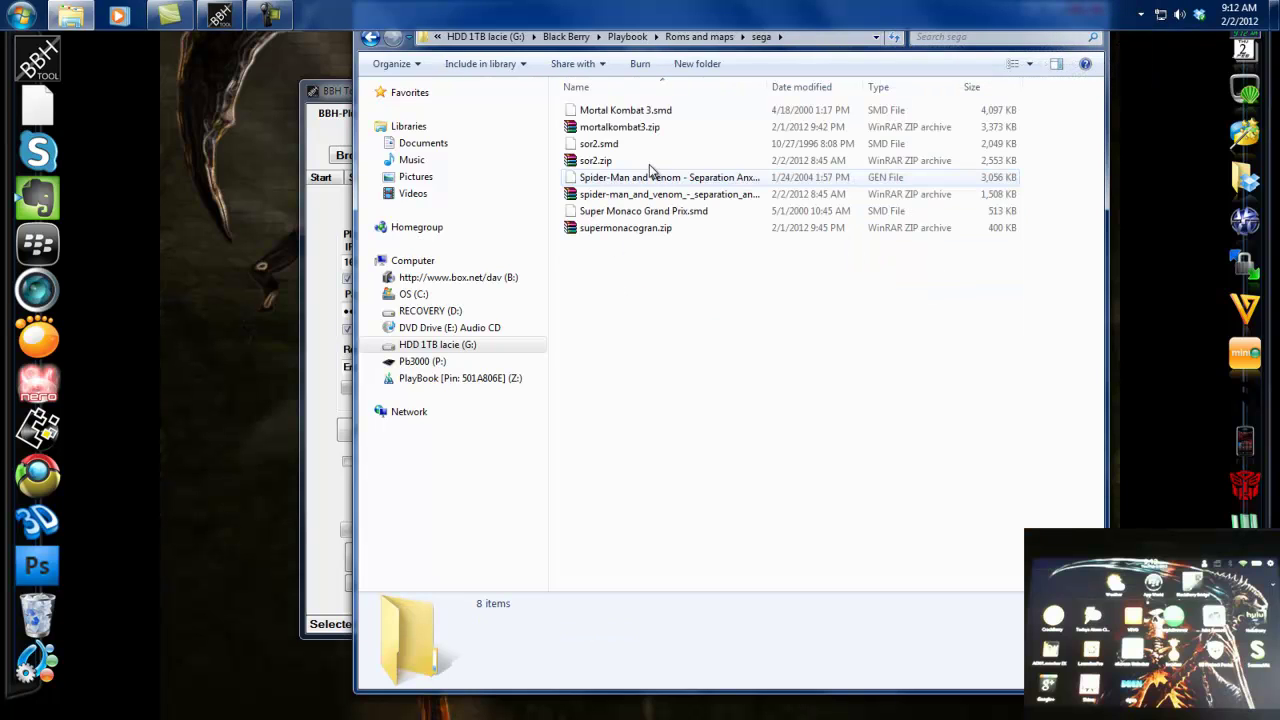
- Copy Mortal Kombat 3.smd and switch to the PlayBook (Z:) drive
{"action": "double_click", "coordinate": [622, 112]}
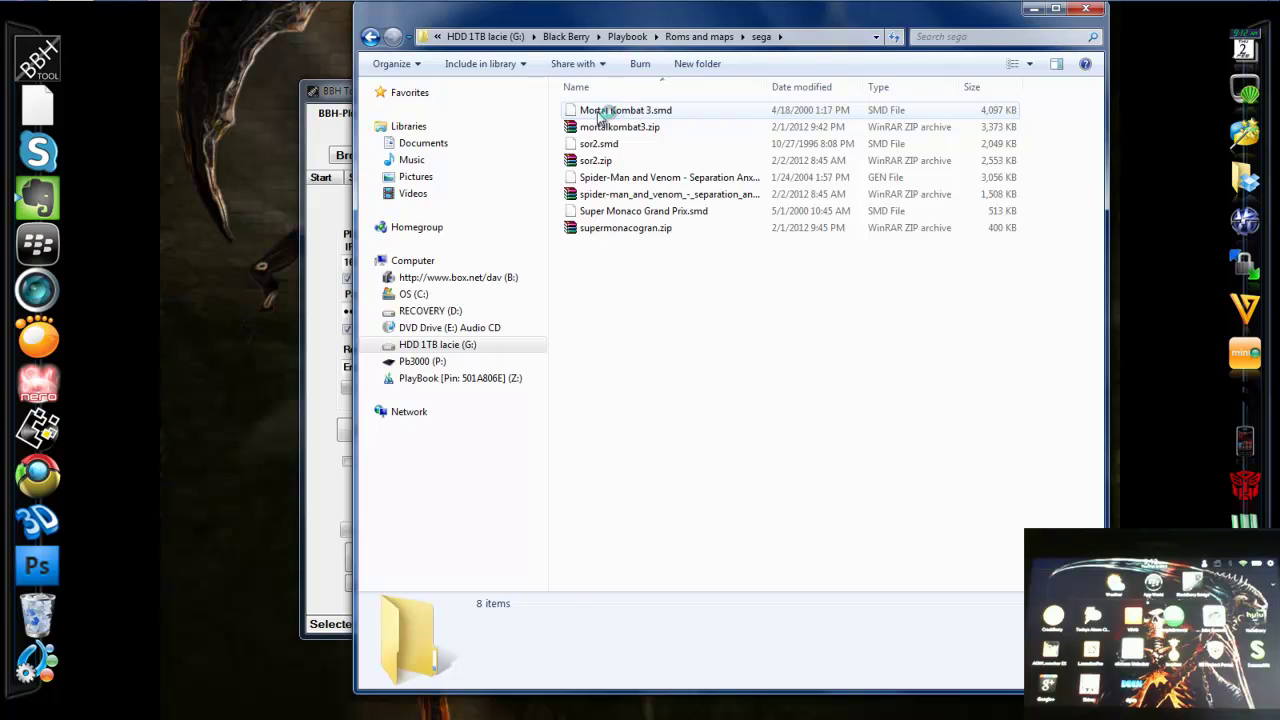
{"action": "right_click", "coordinate": [621, 114]}
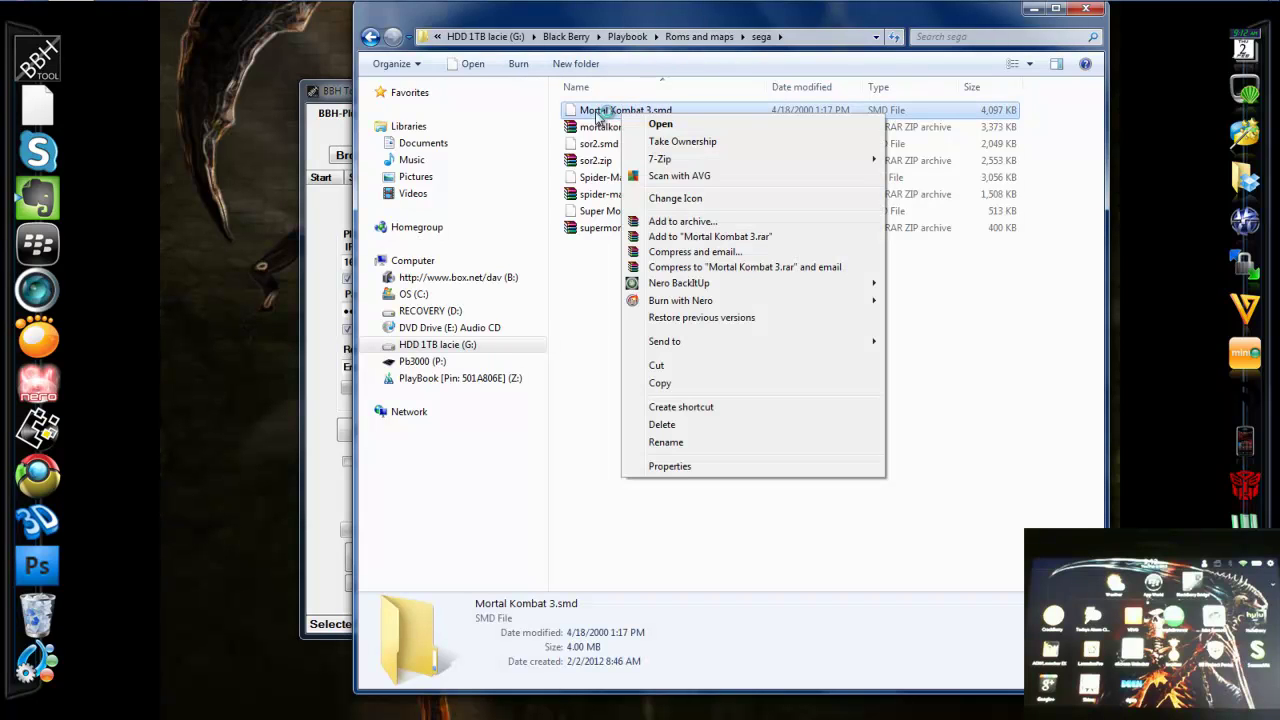
{"action": "left_click", "coordinate": [661, 387]}
{"action": "left_click", "coordinate": [450, 380]}
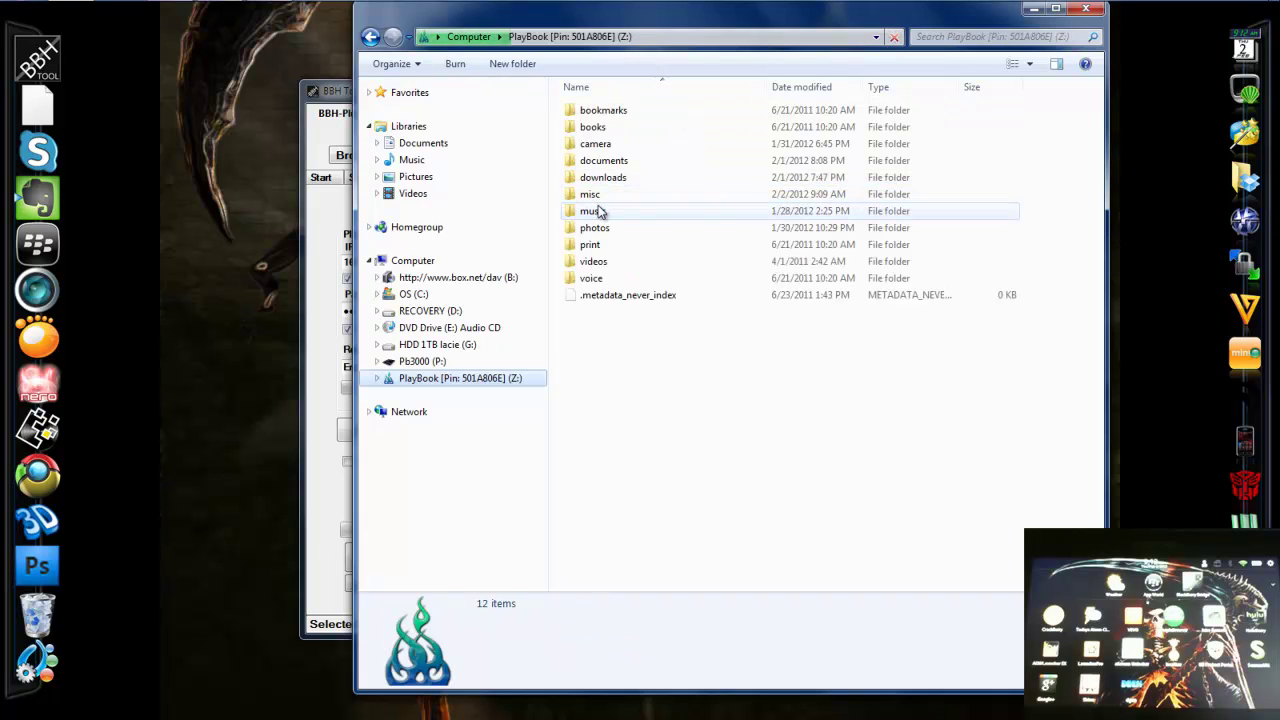
- Open misc, then roms, then the empty smd folder on PlayBook (Z:)
{"action": "left_click", "coordinate": [597, 197]}
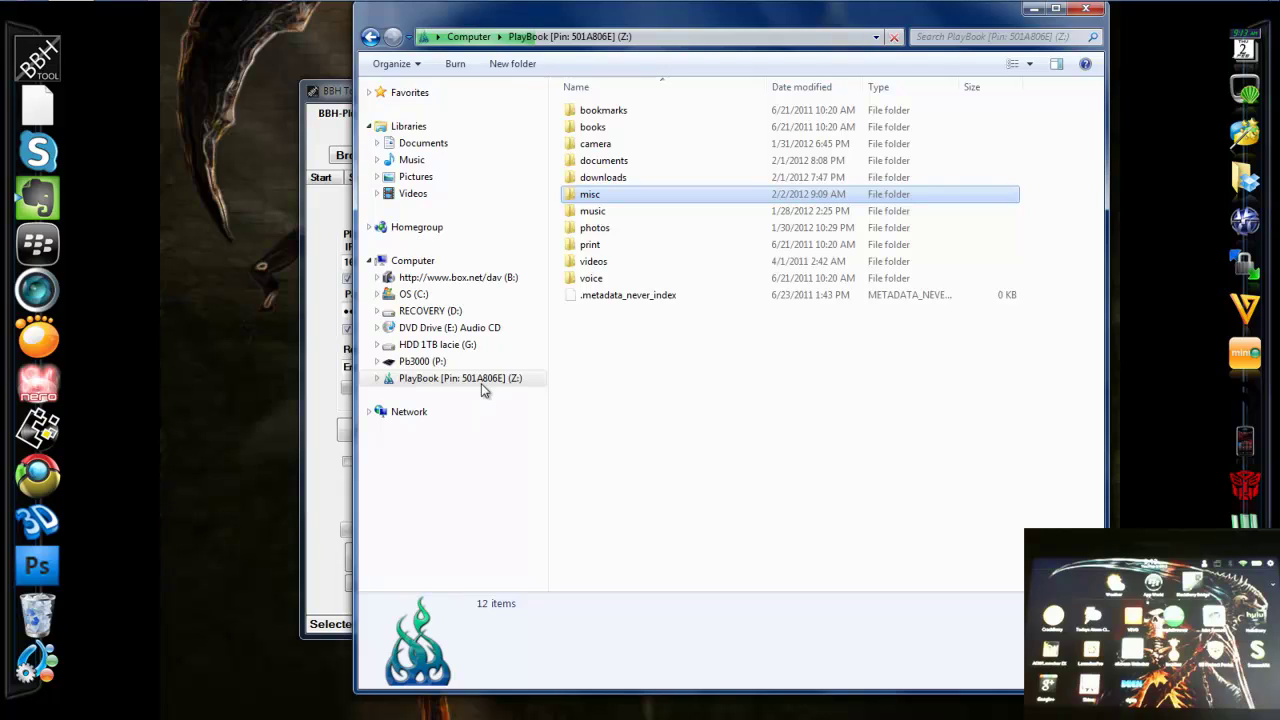
{"action": "left_click", "coordinate": [445, 380]}
{"action": "left_click", "coordinate": [612, 196]}
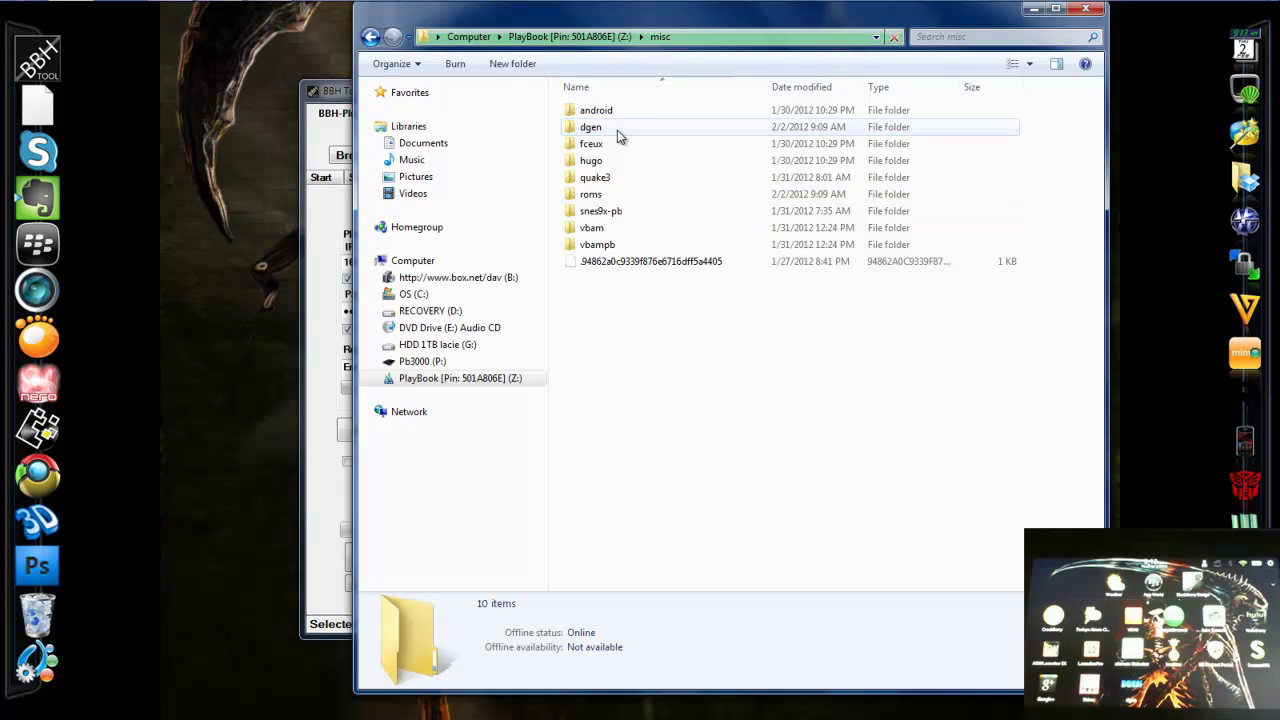
{"action": "left_click", "coordinate": [614, 200]}
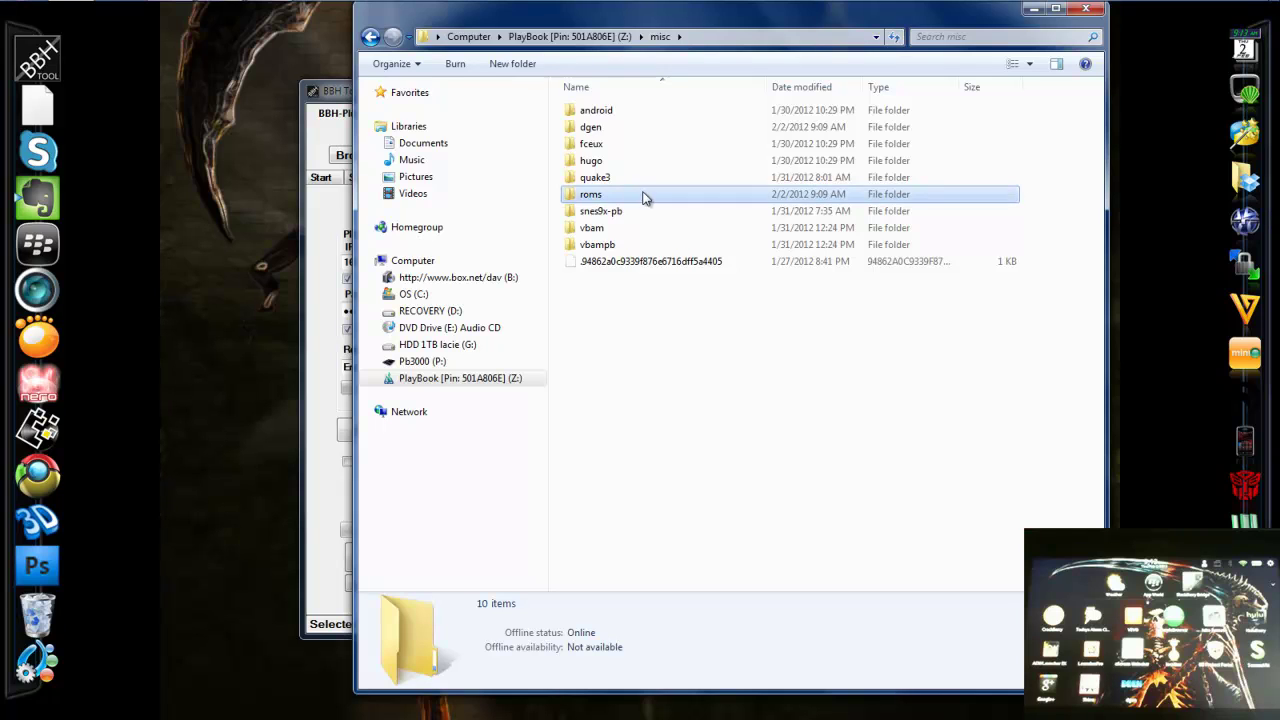
{"action": "double_click", "coordinate": [607, 196]}
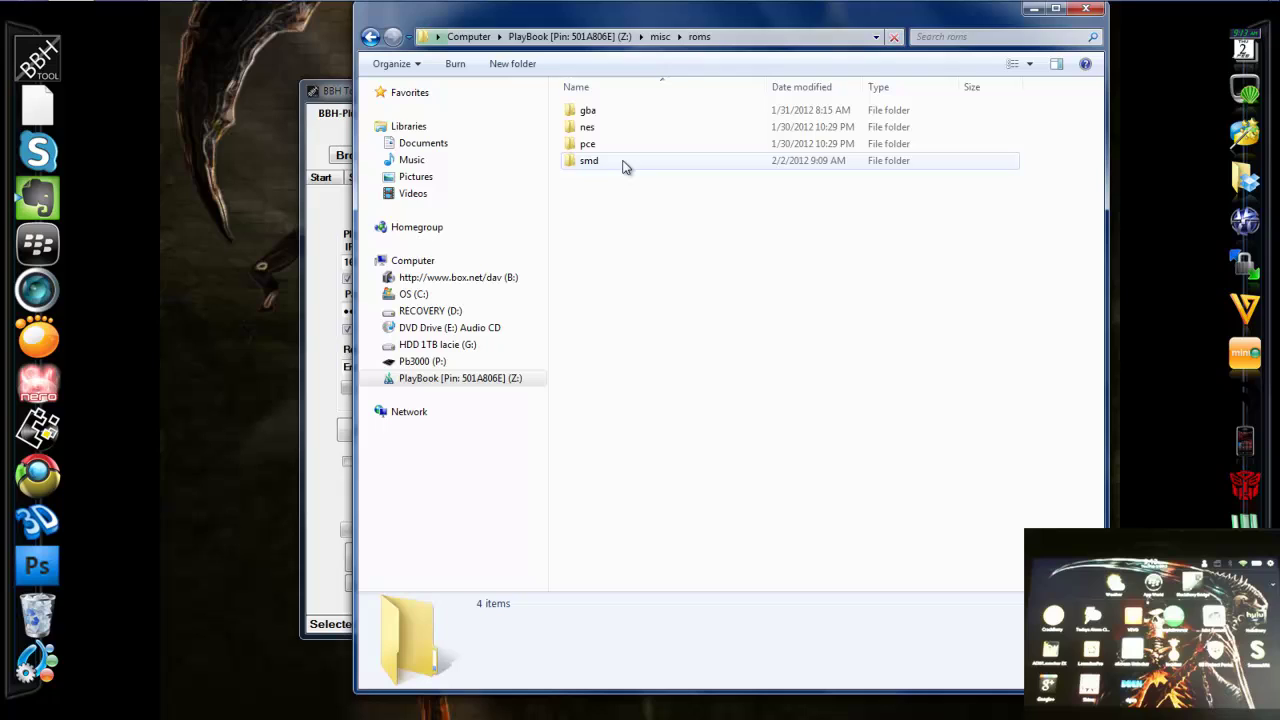
{"action": "left_click", "coordinate": [622, 163]}
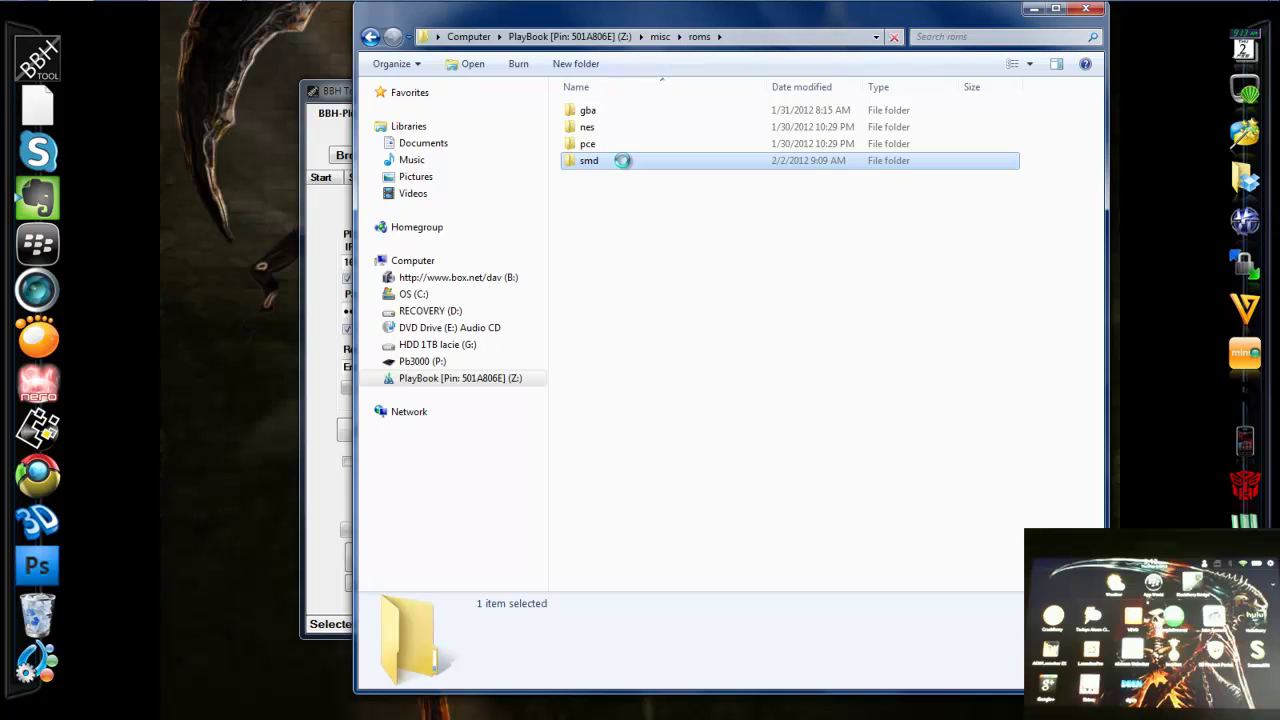
{"action": "double_click", "coordinate": [622, 161]}
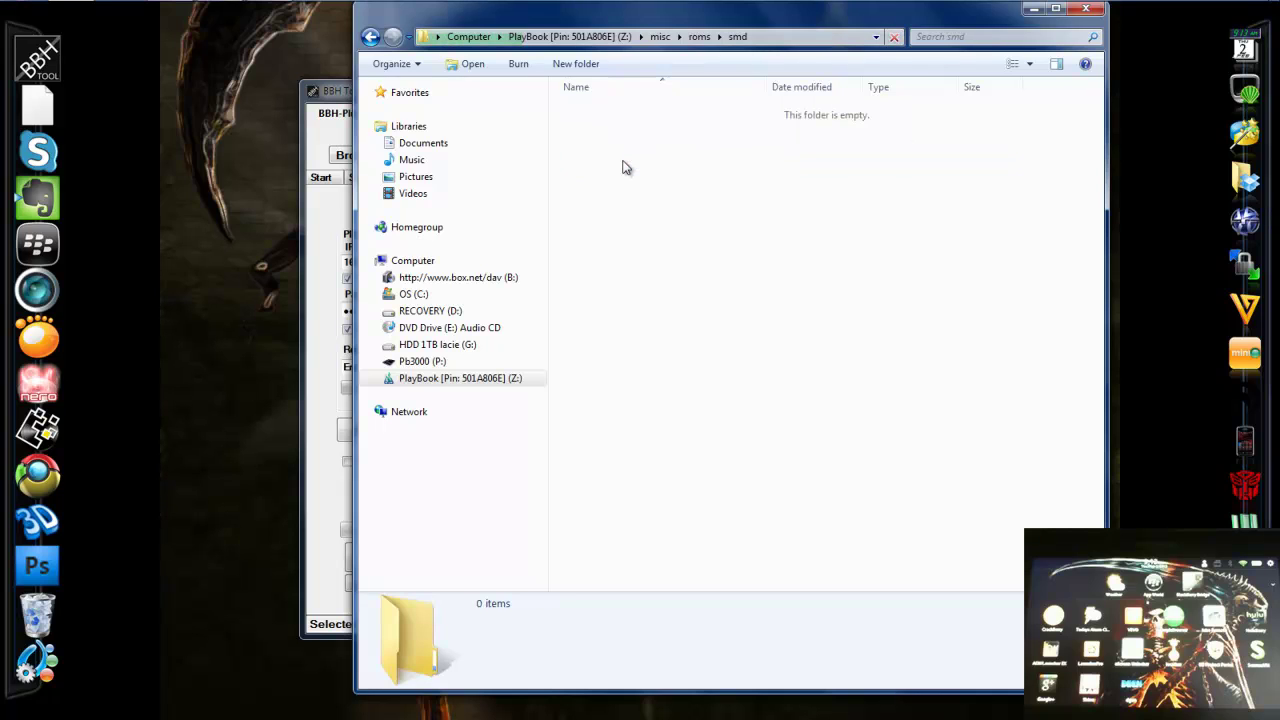
- Paste Mortal Kombat 3.smd into misc\roms\smd and wait for the 4,097 KB copy to finish
{"action": "right_click", "coordinate": [647, 228]}
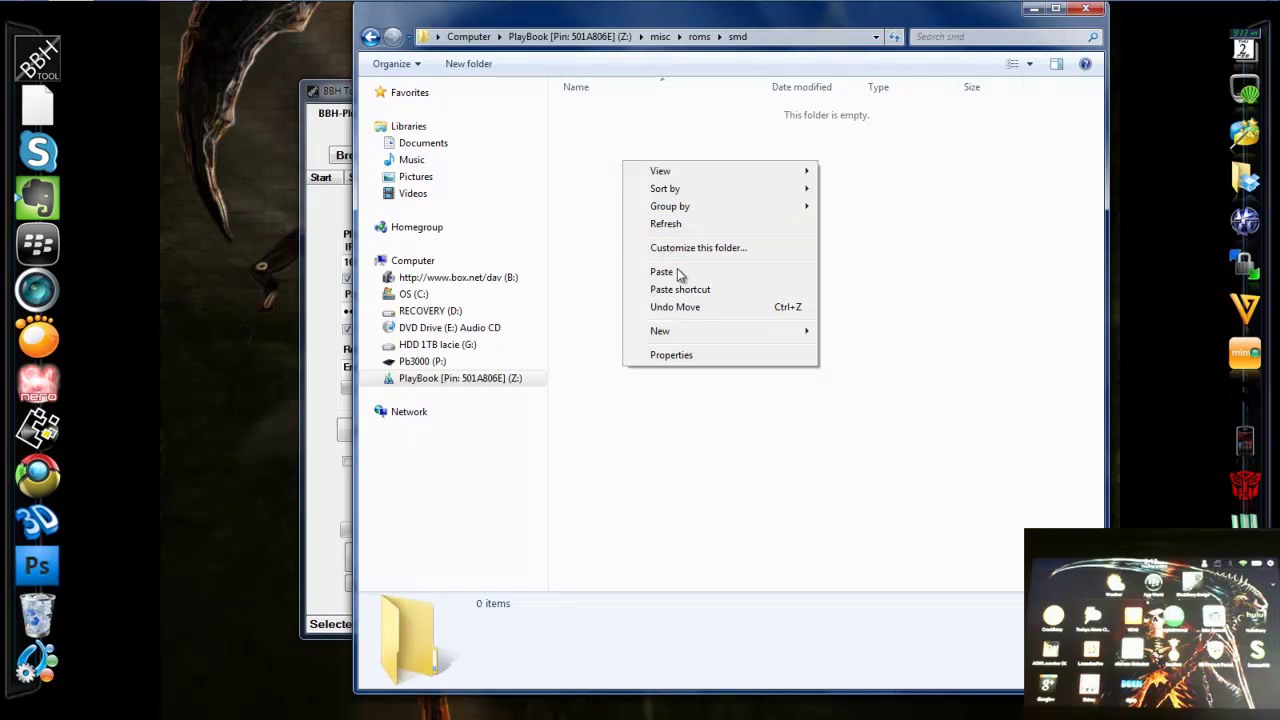
{"action": "left_click", "coordinate": [661, 271]}
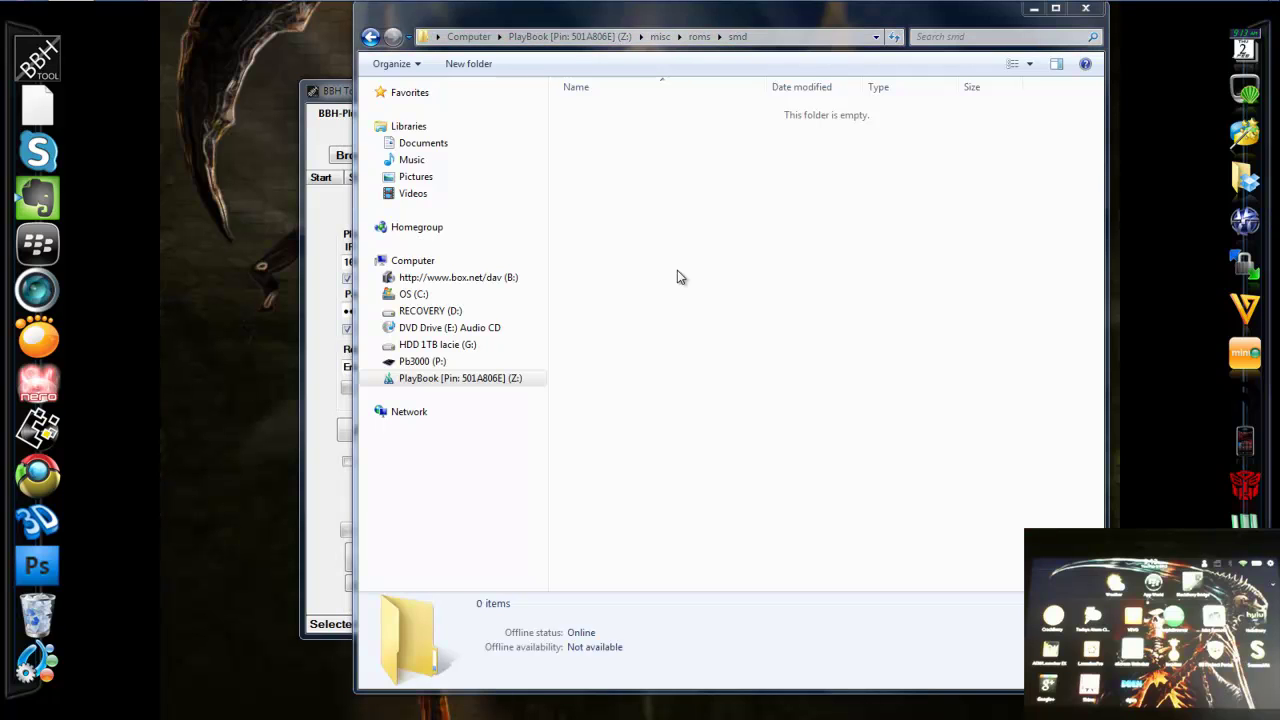
{"action": "key", "text": "ctrl+v"}
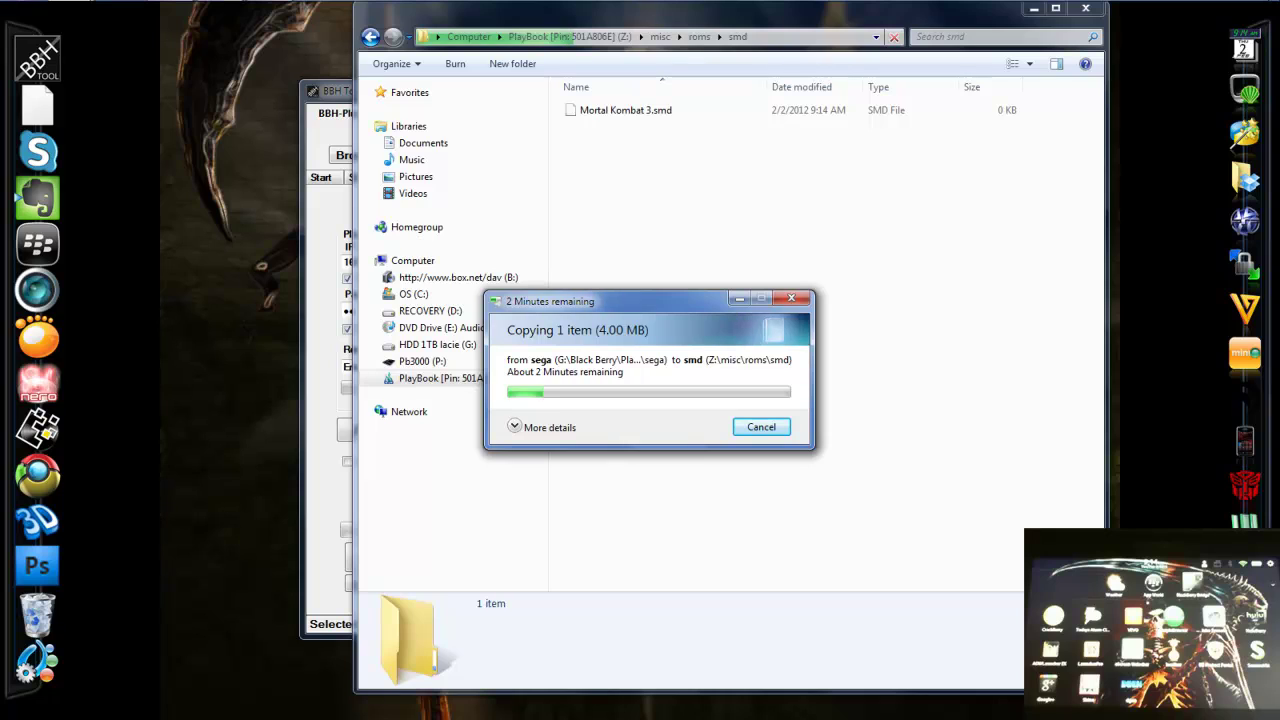
{"action": "mouse_move", "coordinate": [298, 14]}
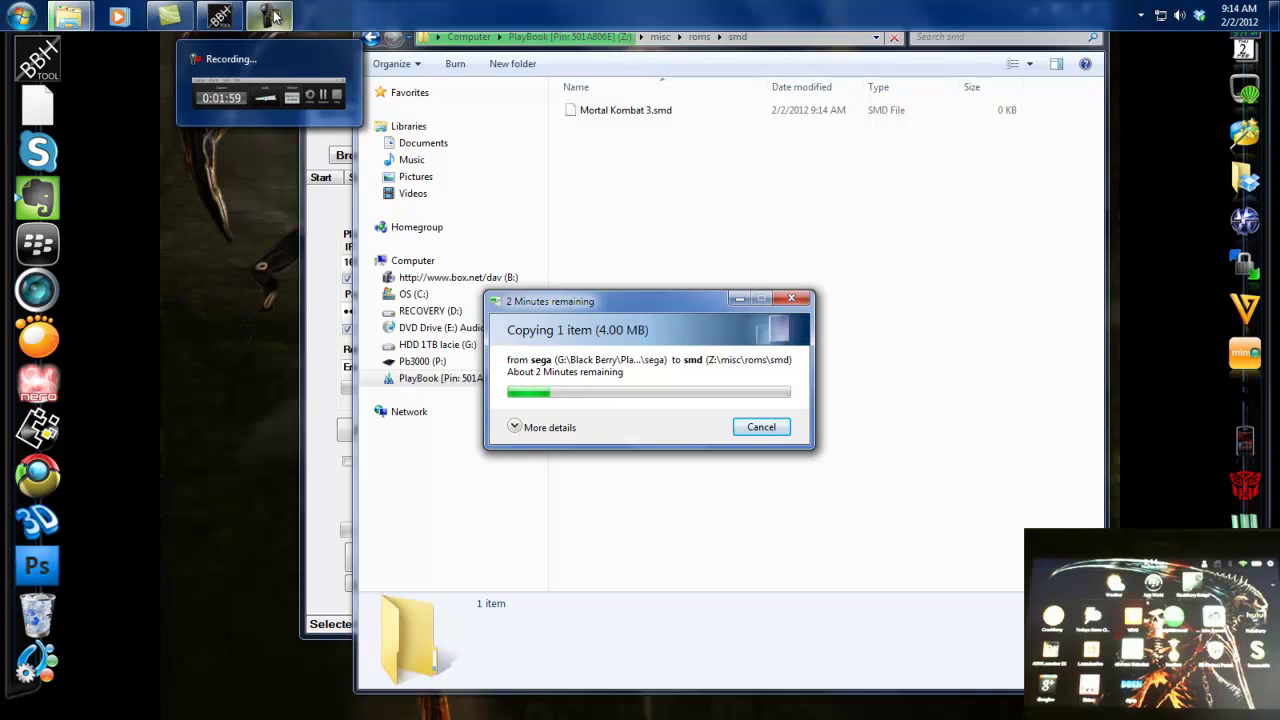
{"action": "left_click", "coordinate": [272, 16]}
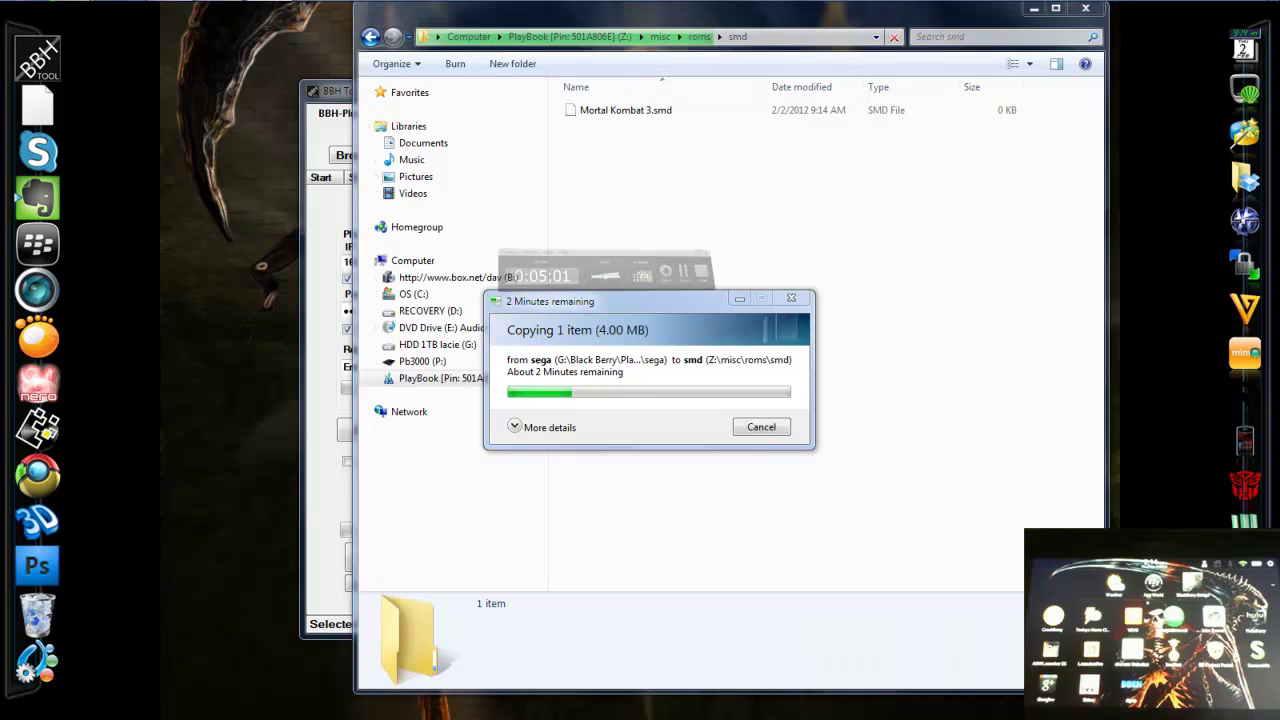
{"action": "left_click", "coordinate": [688, 364]}
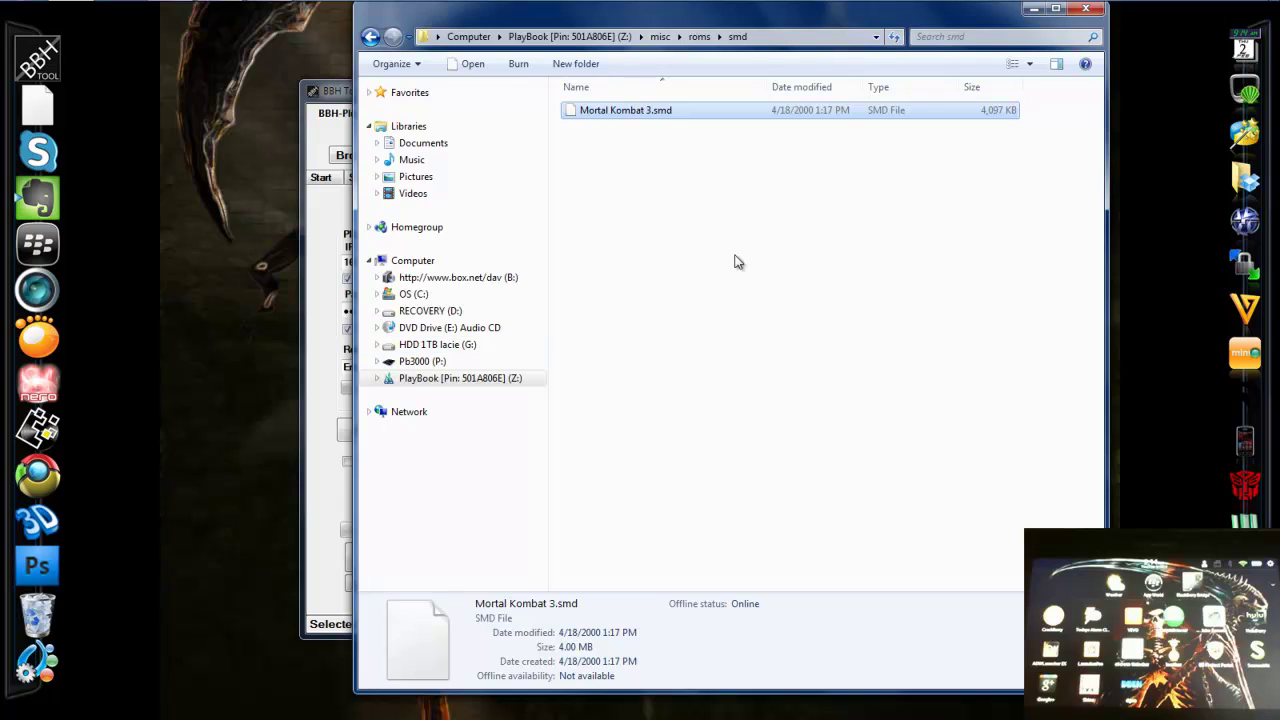
- Close the Explorer window to return to BBH Tool's PlayBook tab
{"action": "left_click", "coordinate": [1085, 9]}
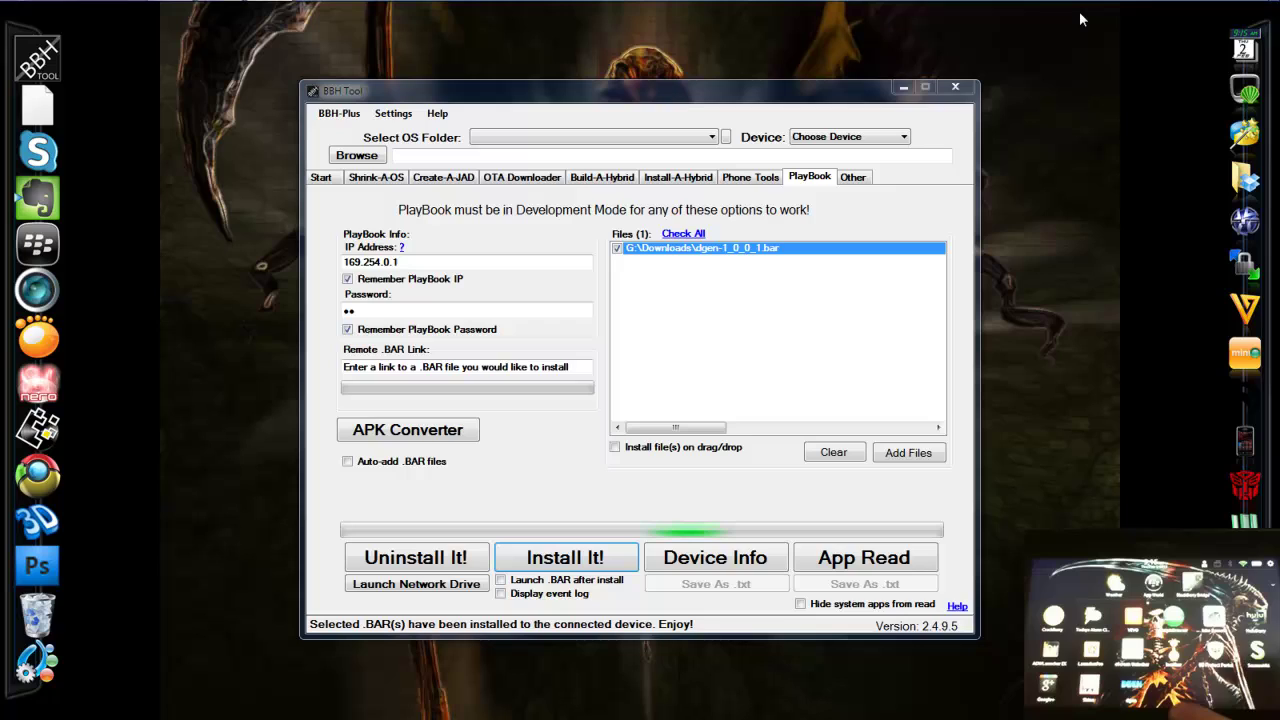